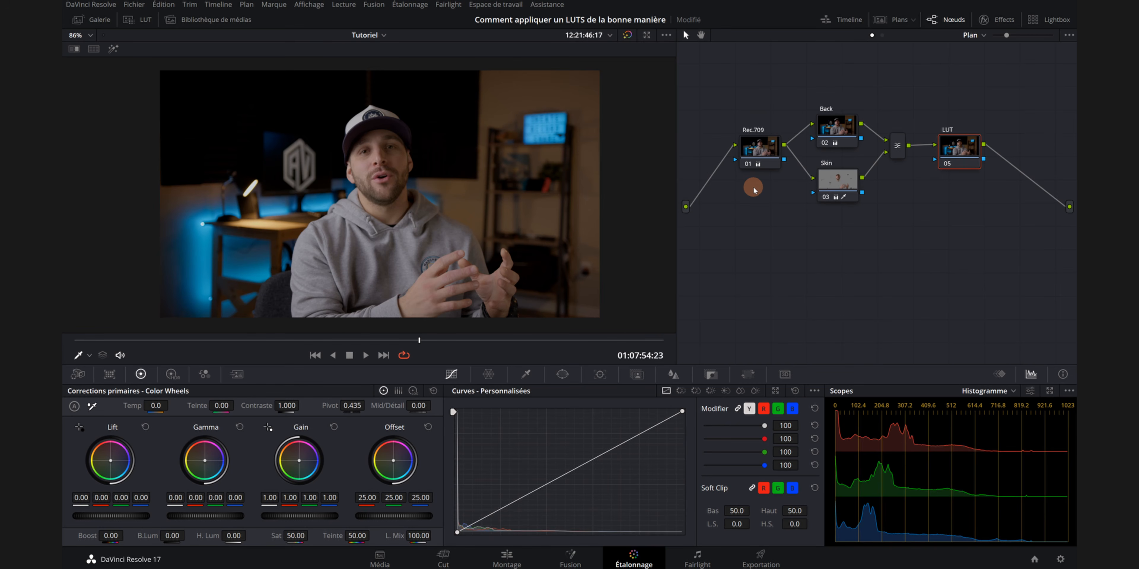
{"action": "right_click", "coordinate": [838, 185]}
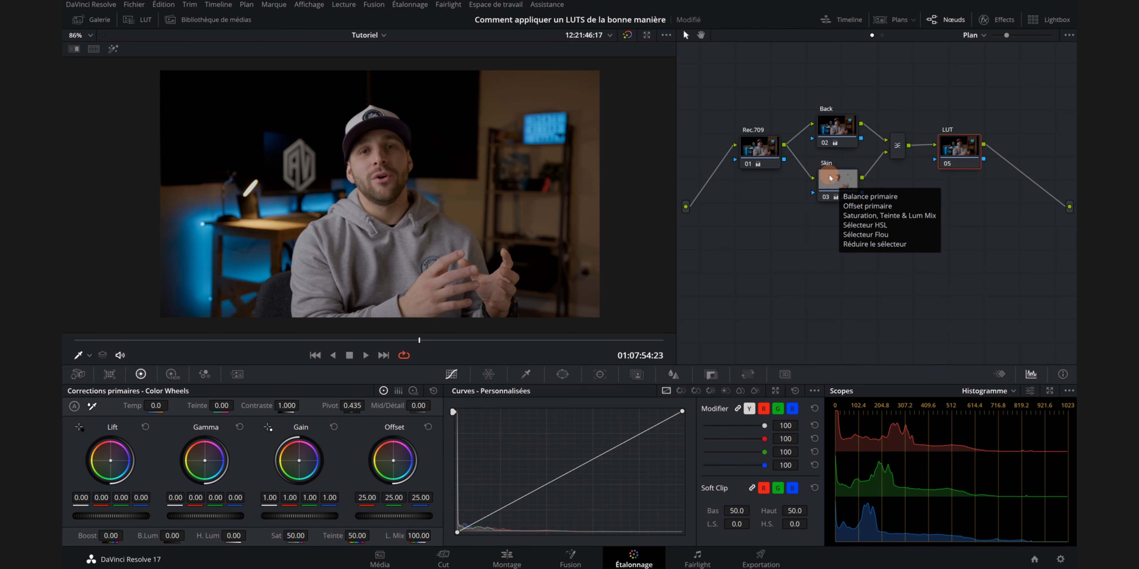
{"action": "key", "text": "Escape"}
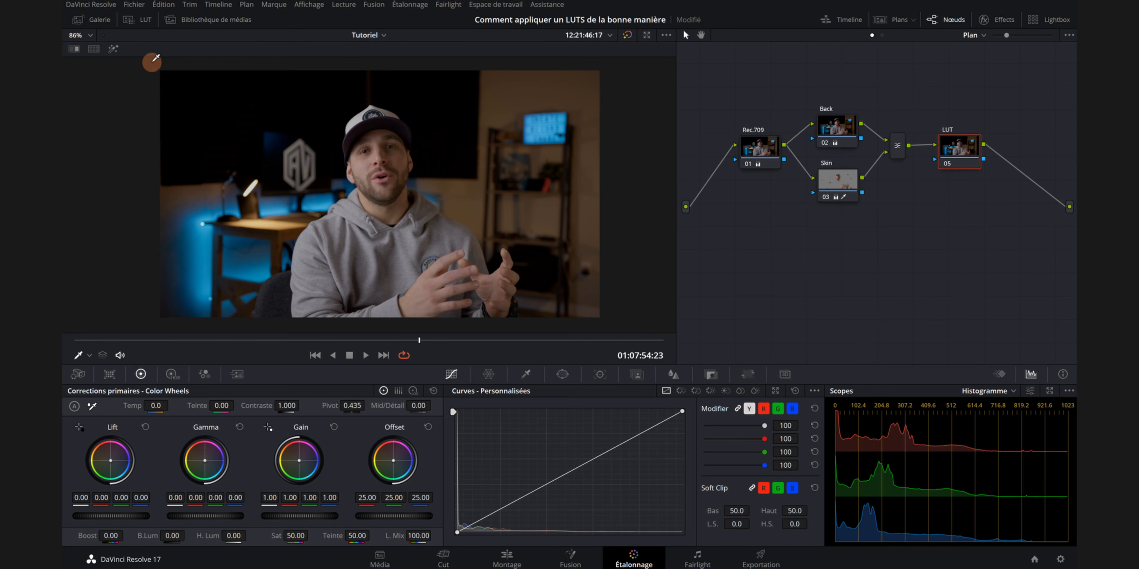
Apply the TEAL AND GOLD LUT from the favourites to the LUT node and close the LUT browser.
{"action": "left_click", "coordinate": [143, 21]}
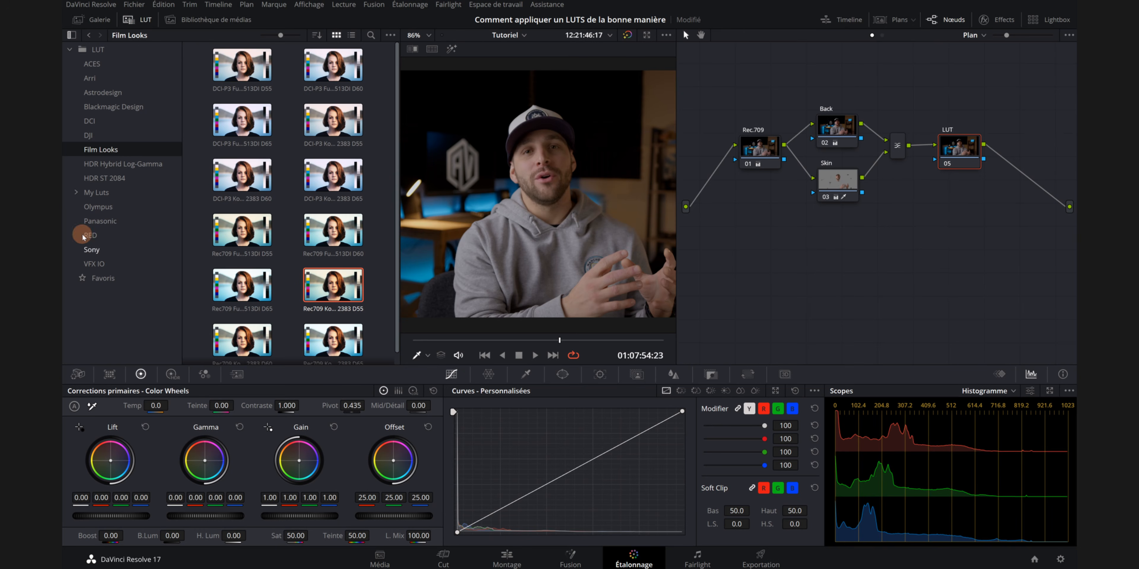
{"action": "left_click", "coordinate": [103, 278]}
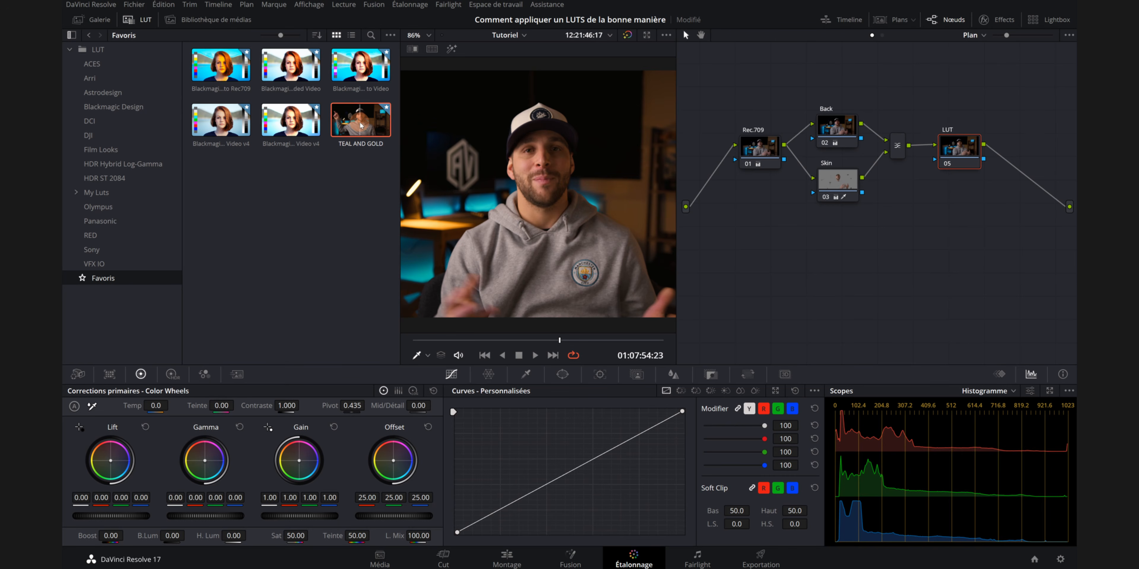
{"action": "left_click_drag", "start_coordinate": [360, 136], "coordinate": [963, 158]}
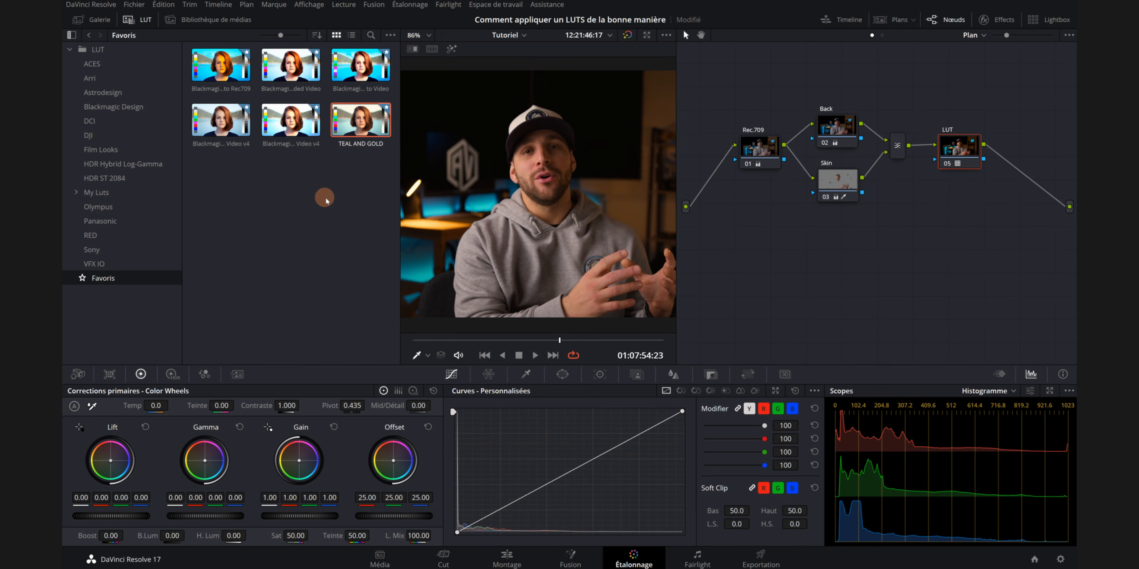
{"action": "left_click", "coordinate": [140, 19]}
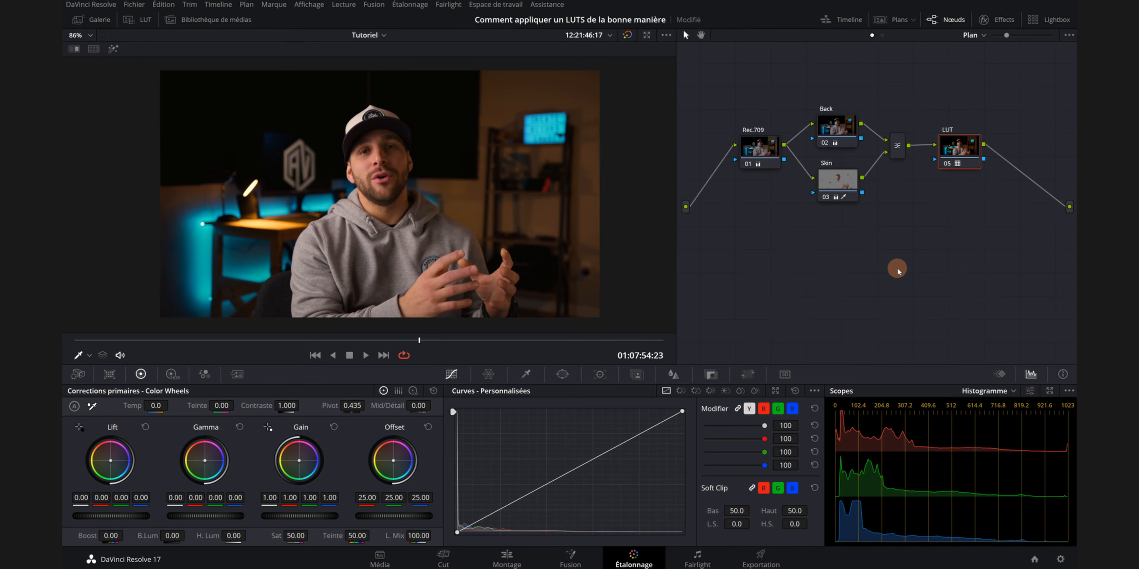
{"action": "key", "text": "ctrl+s"}
Reduce the LUT node's key output gain to 0.806 and compare the image with the node off and on.
{"action": "left_click", "coordinate": [958, 152]}
{"action": "left_click", "coordinate": [712, 376]}
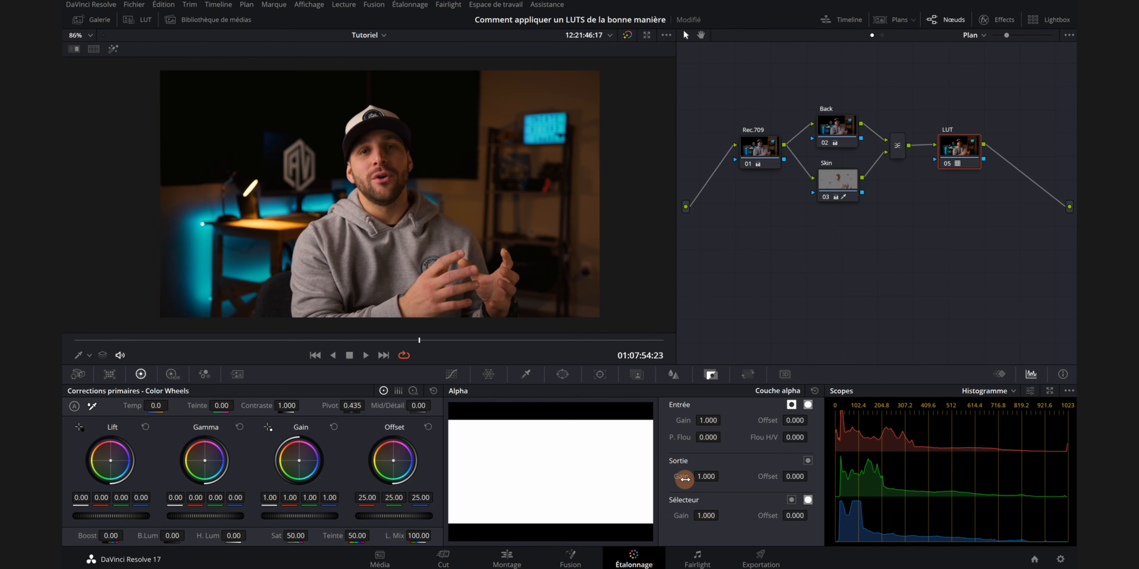
{"action": "left_click_drag", "start_coordinate": [710, 477], "coordinate": [611, 297]}
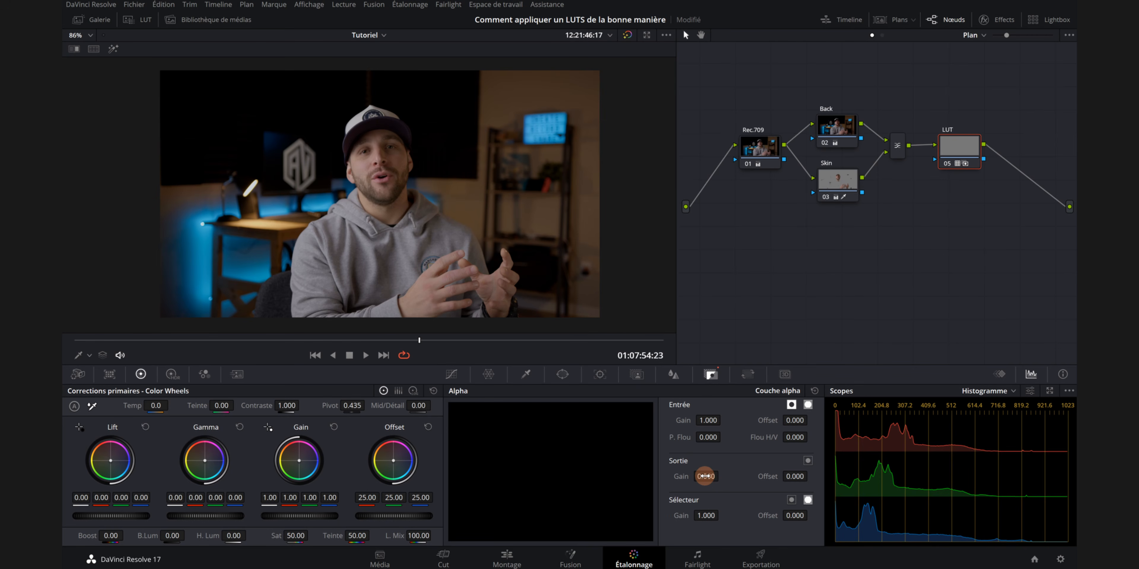
{"action": "left_click_drag", "start_coordinate": [706, 476], "coordinate": [627, 299]}
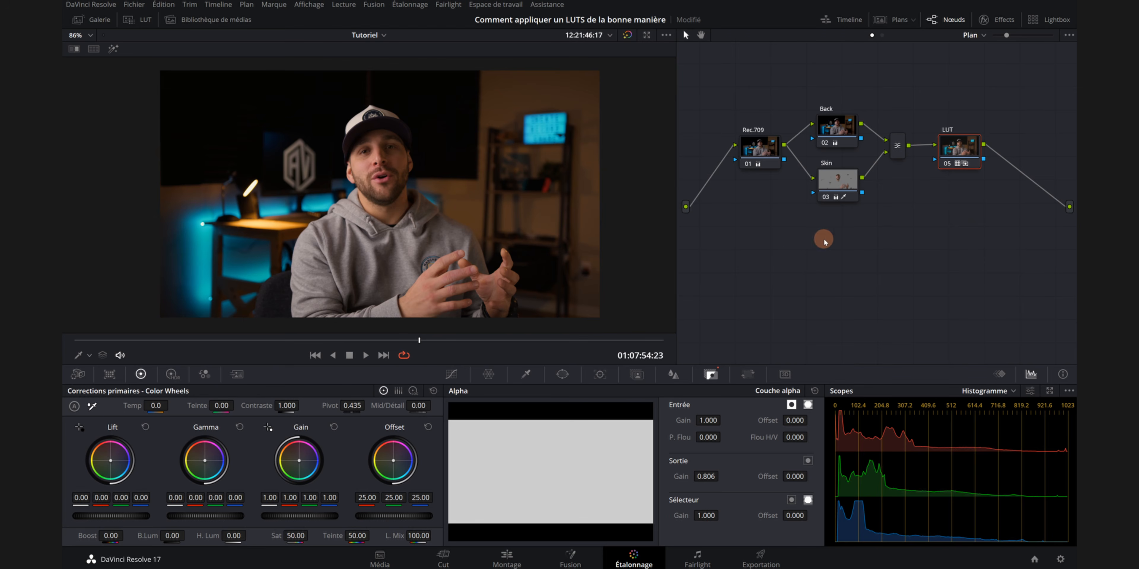
{"action": "left_click", "coordinate": [946, 164]}
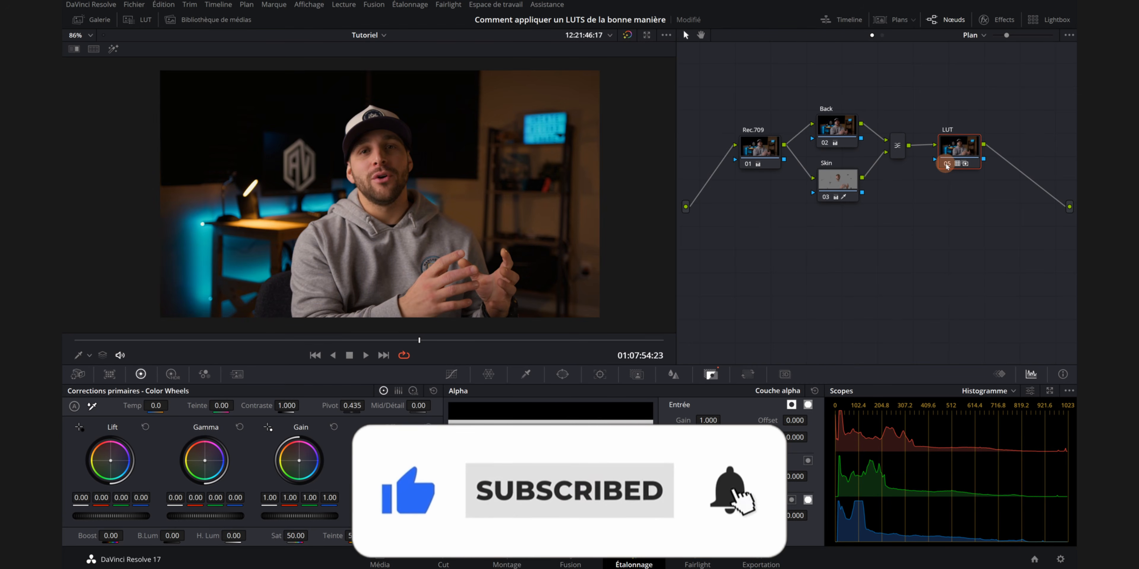
{"action": "left_click", "coordinate": [946, 164]}
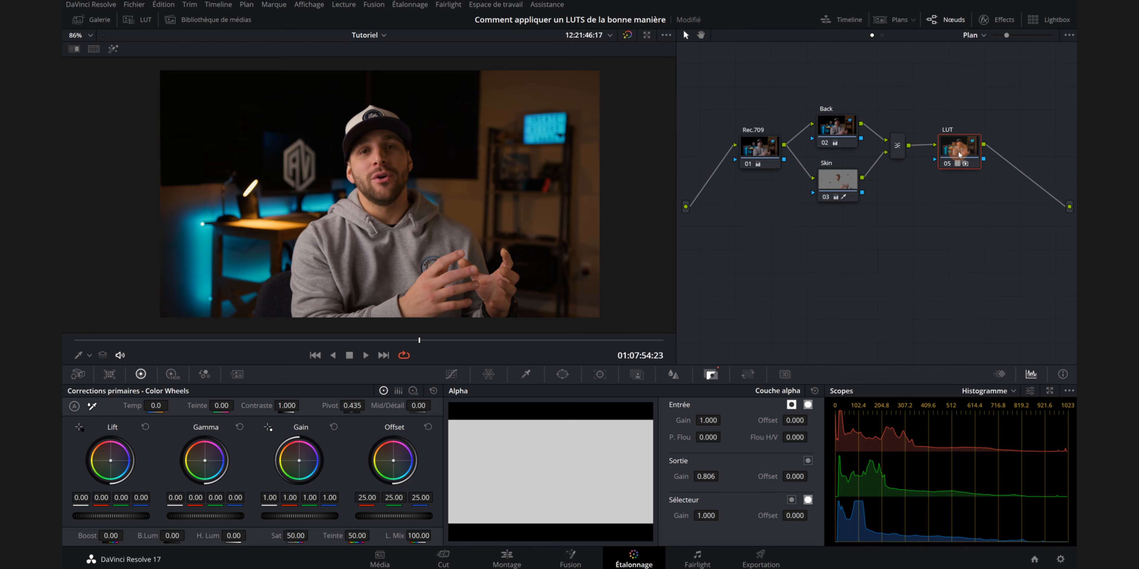
Delete the LUT node and add two serial nodes after the mixer node that joins Back and Skin.
{"action": "mouse_move", "coordinate": [959, 154]}
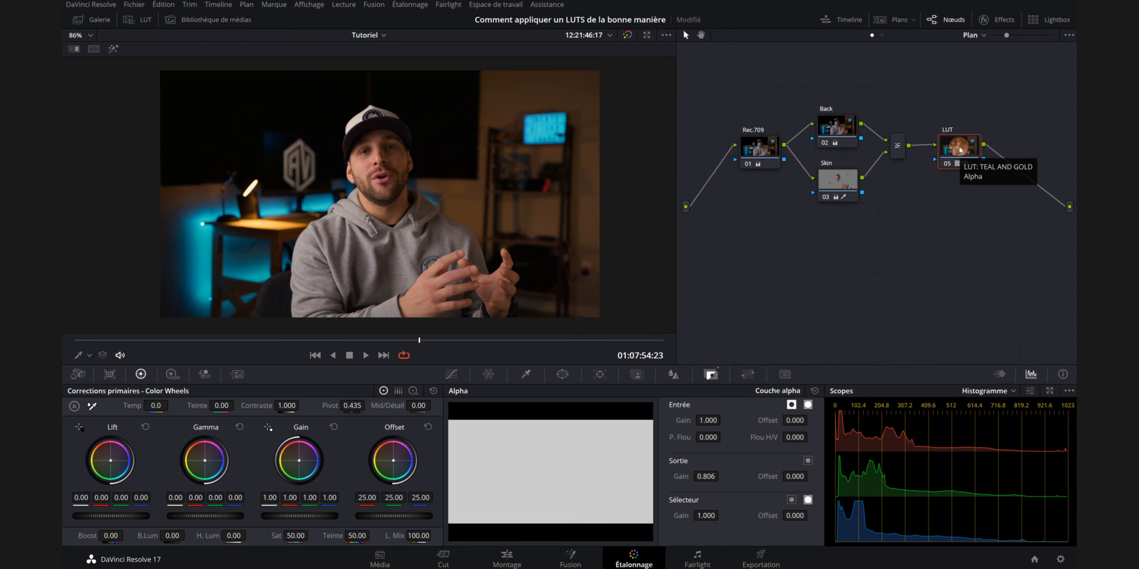
{"action": "key", "text": "Delete"}
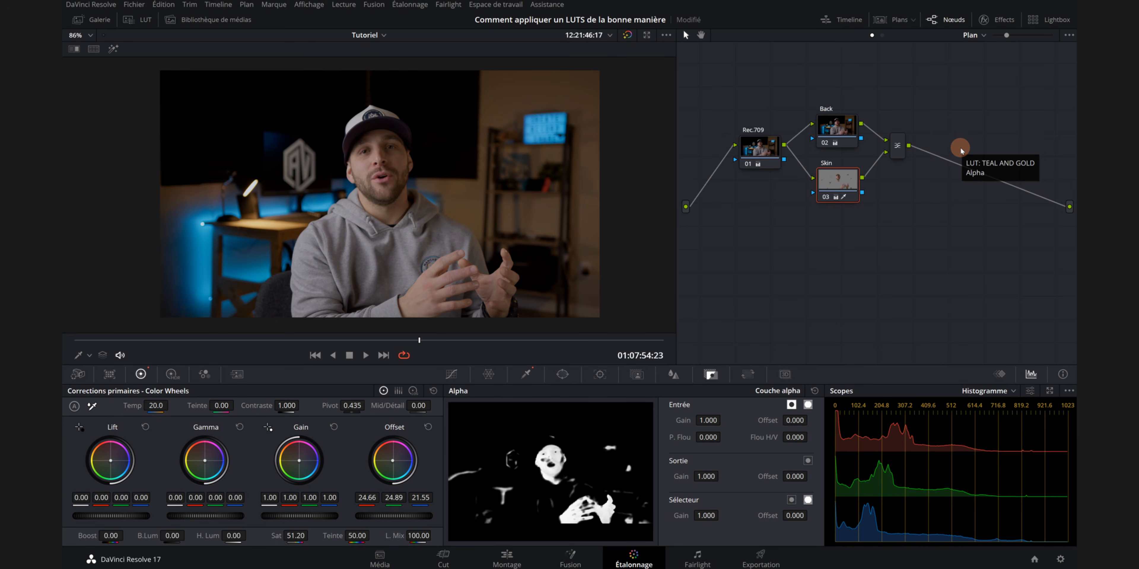
{"action": "left_click", "coordinate": [451, 374]}
{"action": "left_click", "coordinate": [902, 150]}
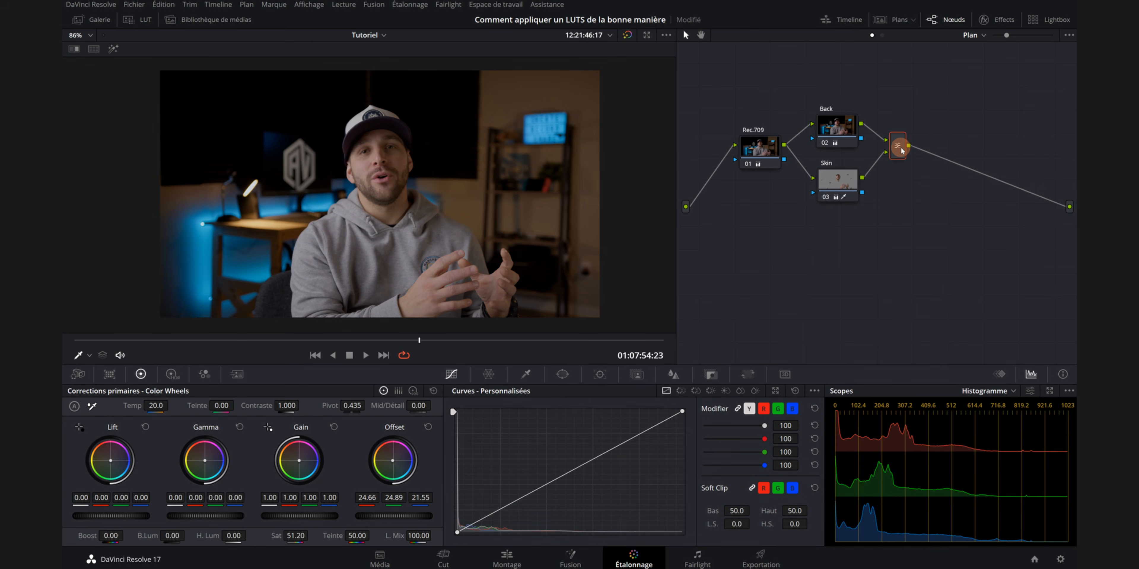
{"action": "left_click", "coordinate": [899, 175]}
{"action": "key", "text": "alt+s"}
{"action": "key", "text": "alt+s"}
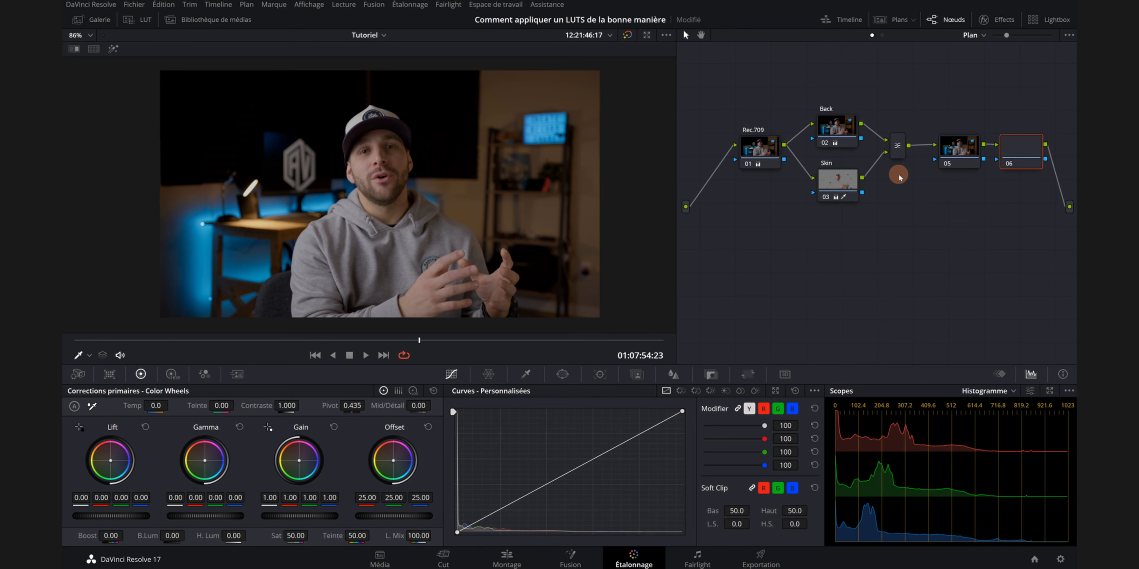
Label the first new serial node "ajust" and the last one "LUT".
{"action": "left_click_drag", "start_coordinate": [954, 151], "coordinate": [948, 150]}
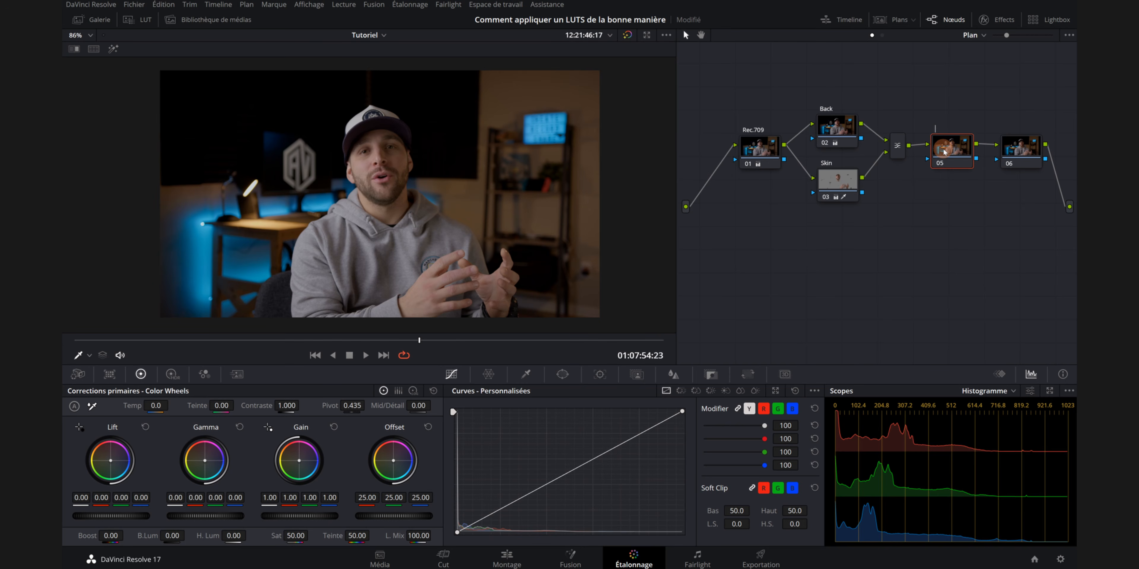
{"action": "type", "text": "ajust"}
{"action": "left_click", "coordinate": [1017, 151]}
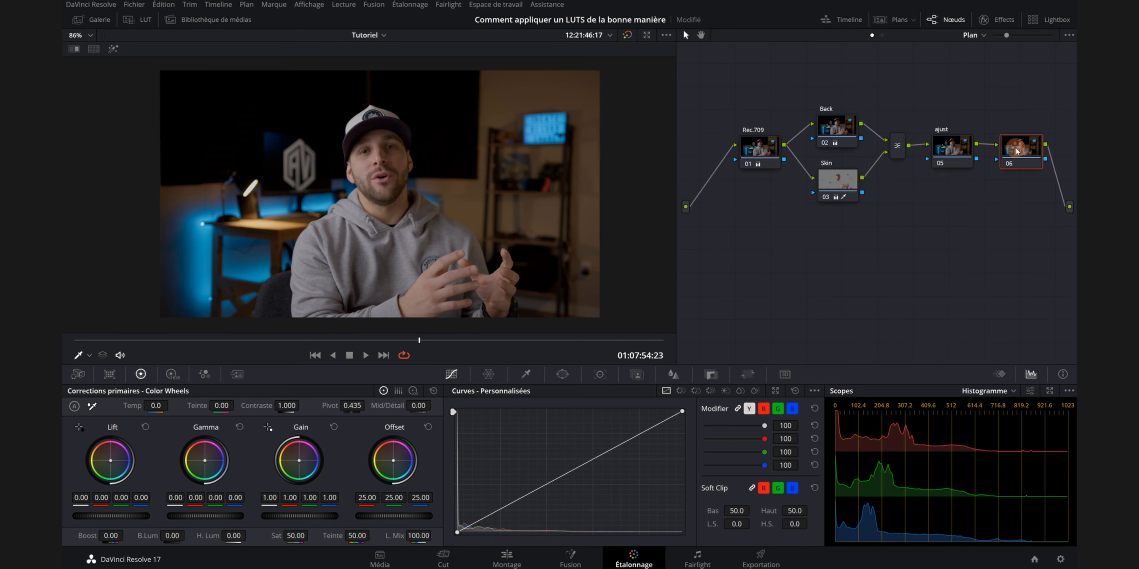
{"action": "type", "text": "LUT"}
{"action": "left_click", "coordinate": [997, 270]}
Apply the Rec709 Kodak 2383 D55 LUT from Film Looks to the LUT node and close the LUT browser.
{"action": "left_click", "coordinate": [145, 21]}
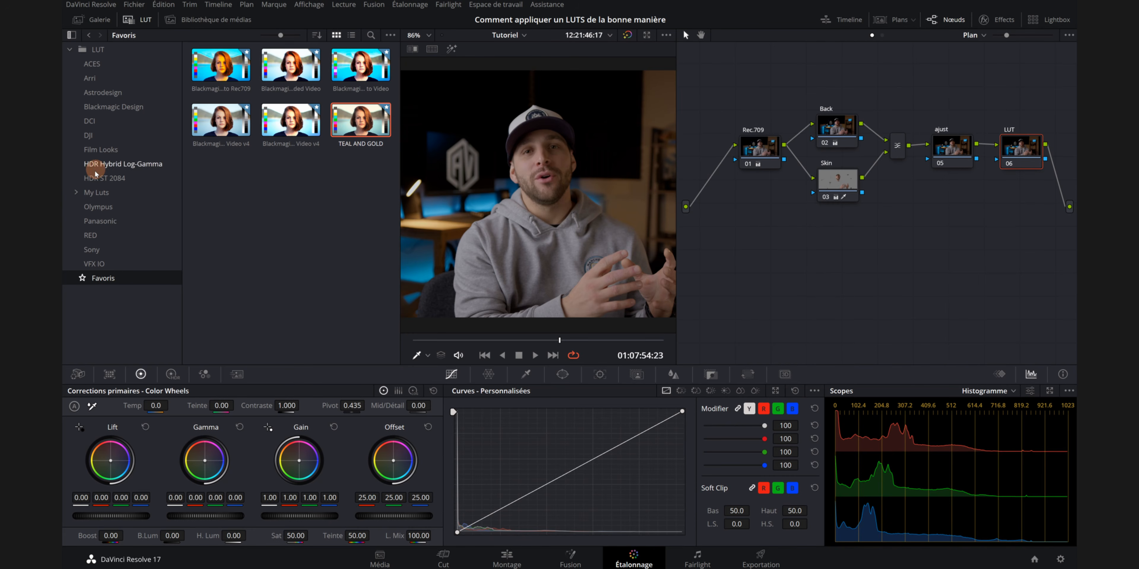
{"action": "left_click", "coordinate": [109, 150]}
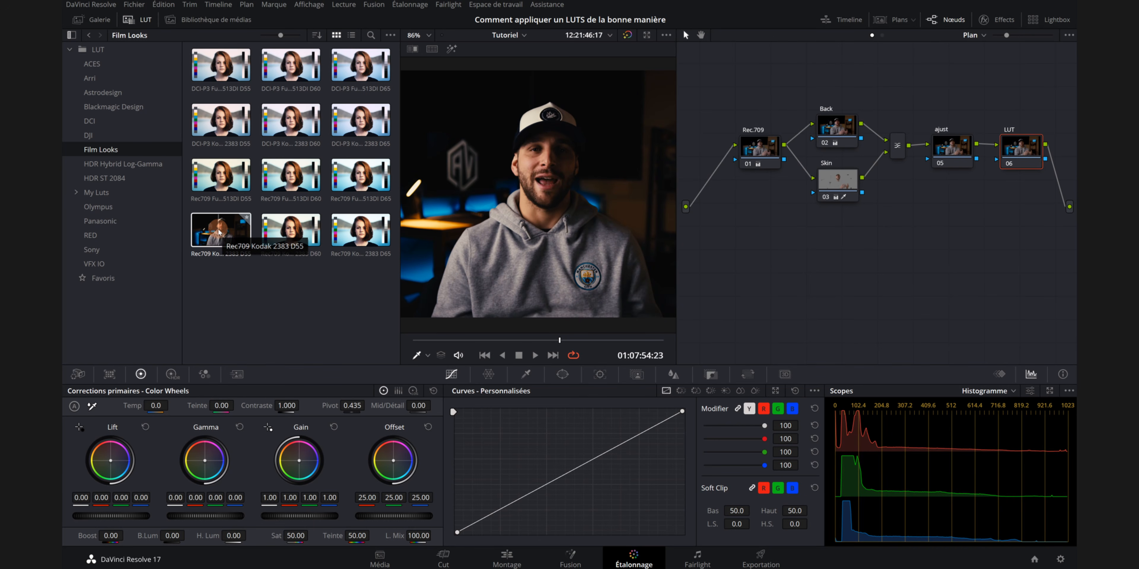
{"action": "left_click_drag", "start_coordinate": [220, 233], "coordinate": [1001, 163]}
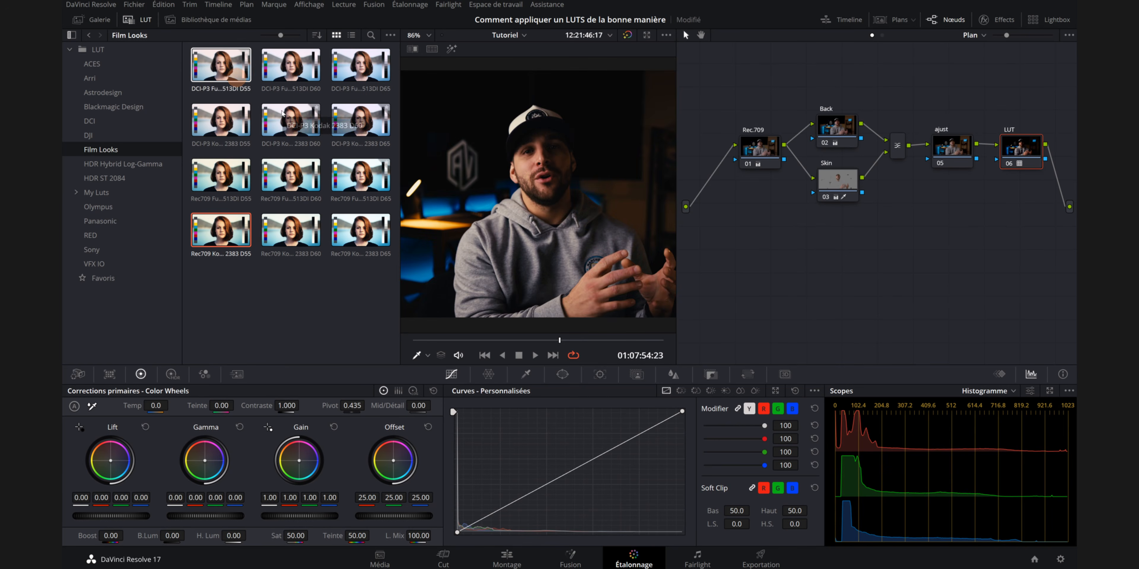
{"action": "left_click", "coordinate": [140, 19]}
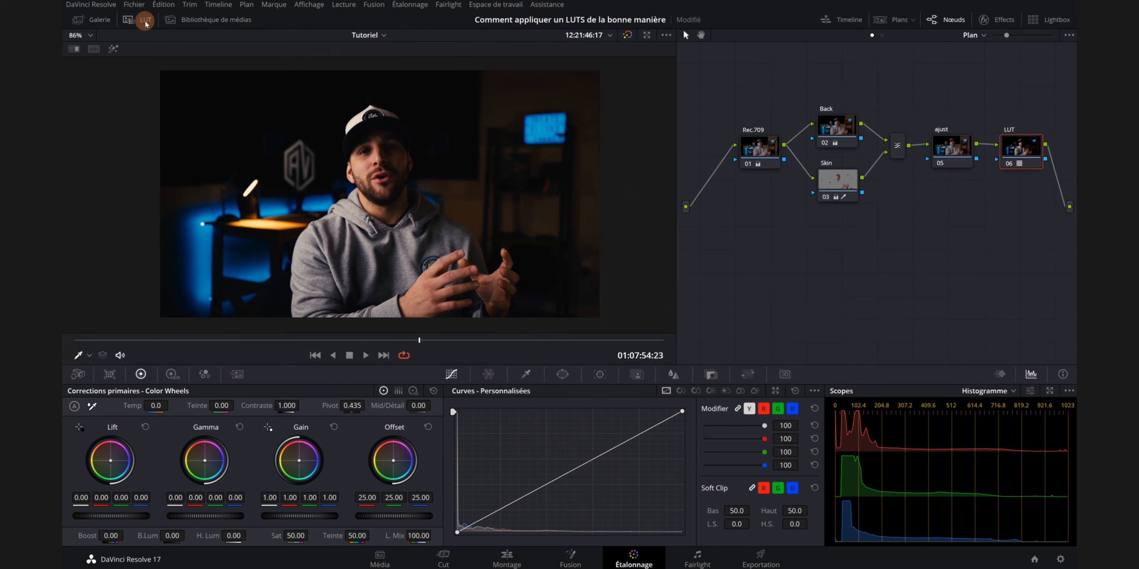
Disable and re-enable the LUT node several times to compare the image with and without the film look.
{"action": "left_click", "coordinate": [1023, 152]}
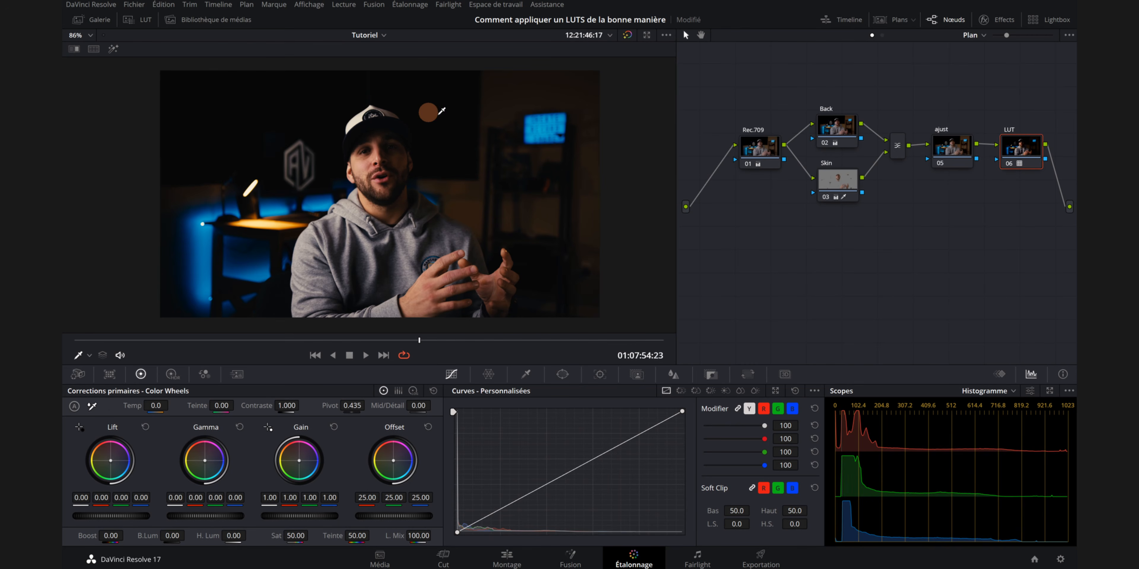
{"action": "left_click", "coordinate": [998, 204]}
{"action": "left_click", "coordinate": [1009, 168]}
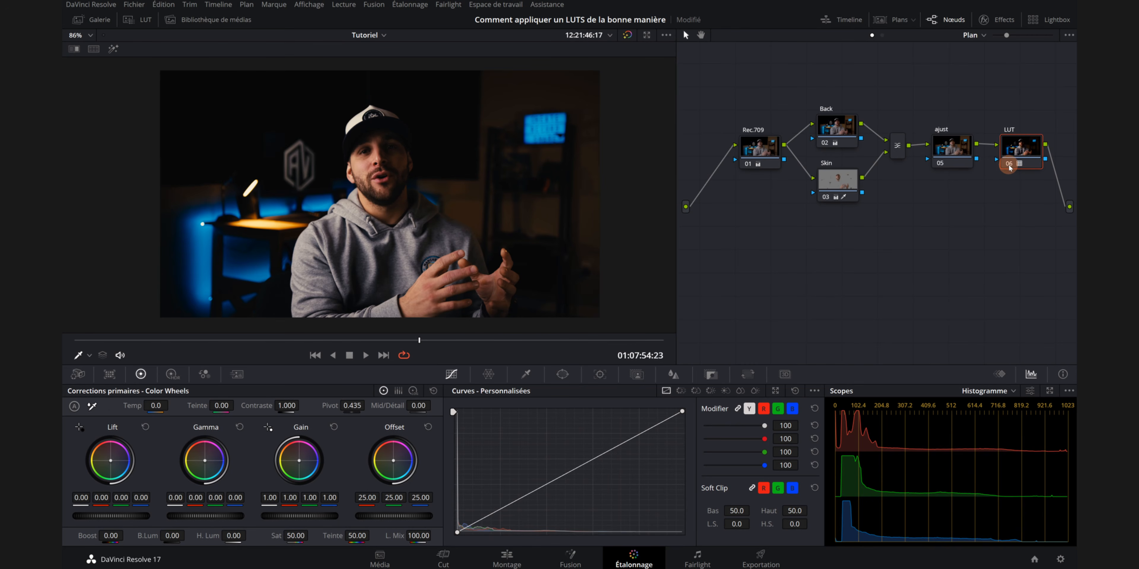
{"action": "left_click", "coordinate": [1009, 167]}
{"action": "left_click", "coordinate": [1009, 167]}
{"action": "left_click", "coordinate": [1009, 167]}
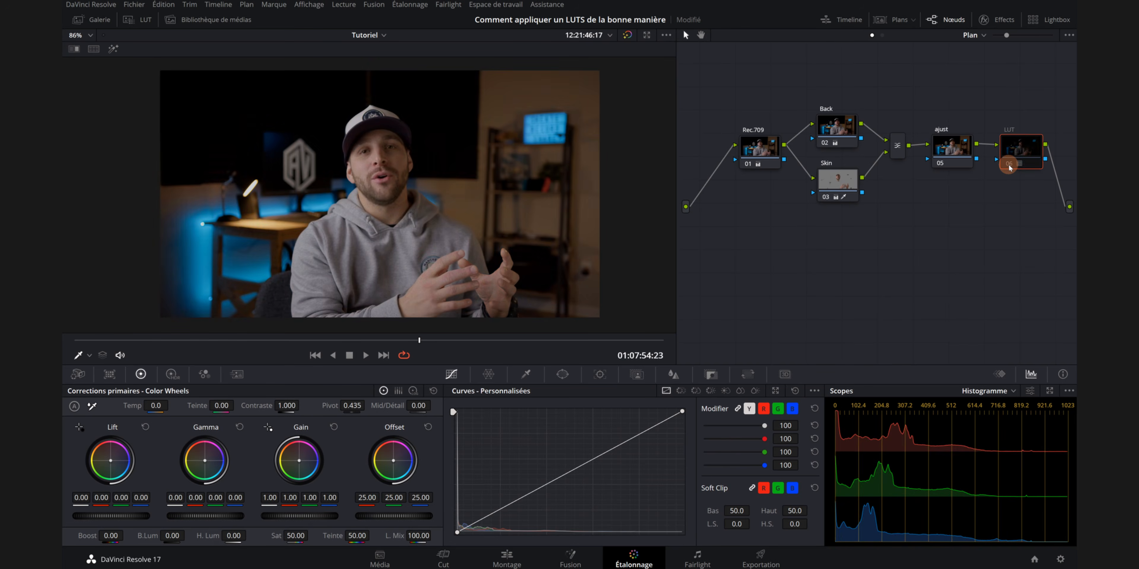
{"action": "left_click", "coordinate": [1009, 168]}
{"action": "left_click", "coordinate": [1010, 168]}
{"action": "left_click", "coordinate": [1009, 167]}
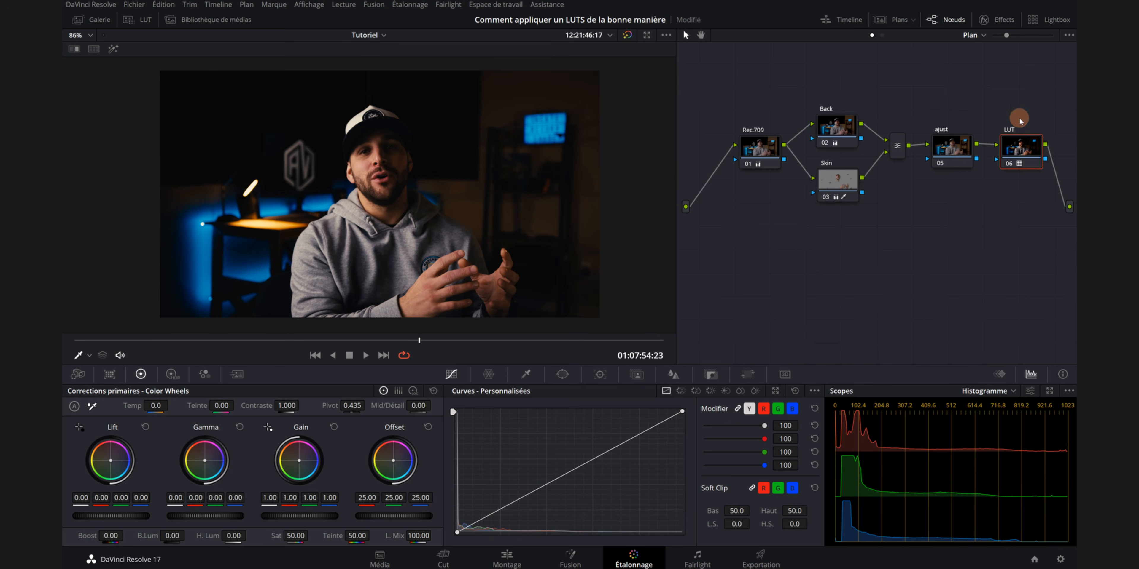
On the ajust node, set the primary wheels to Offset 35.60, Lift 0.03, Gain 0.90 and Gamma 0.01.
{"action": "left_click", "coordinate": [951, 146]}
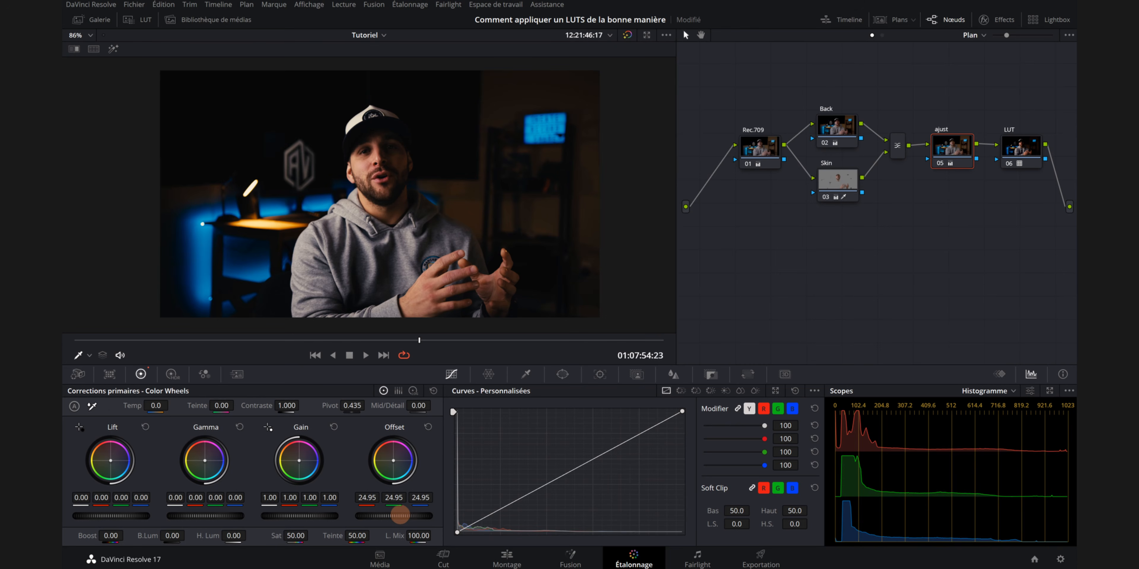
{"action": "left_click_drag", "start_coordinate": [400, 515], "coordinate": [568, 518]}
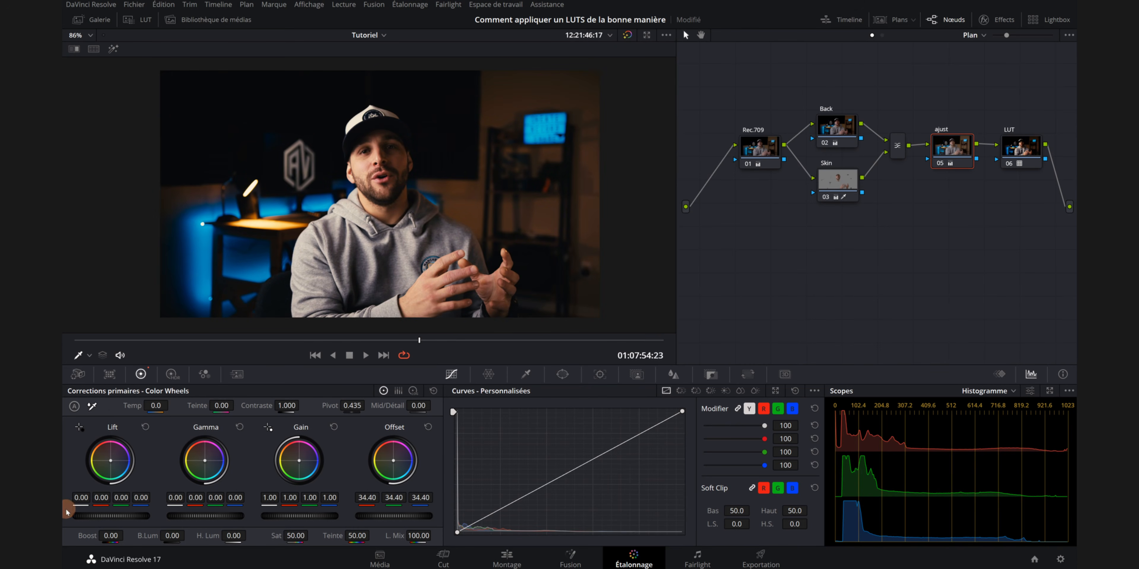
{"action": "left_click_drag", "start_coordinate": [103, 515], "coordinate": [128, 515]}
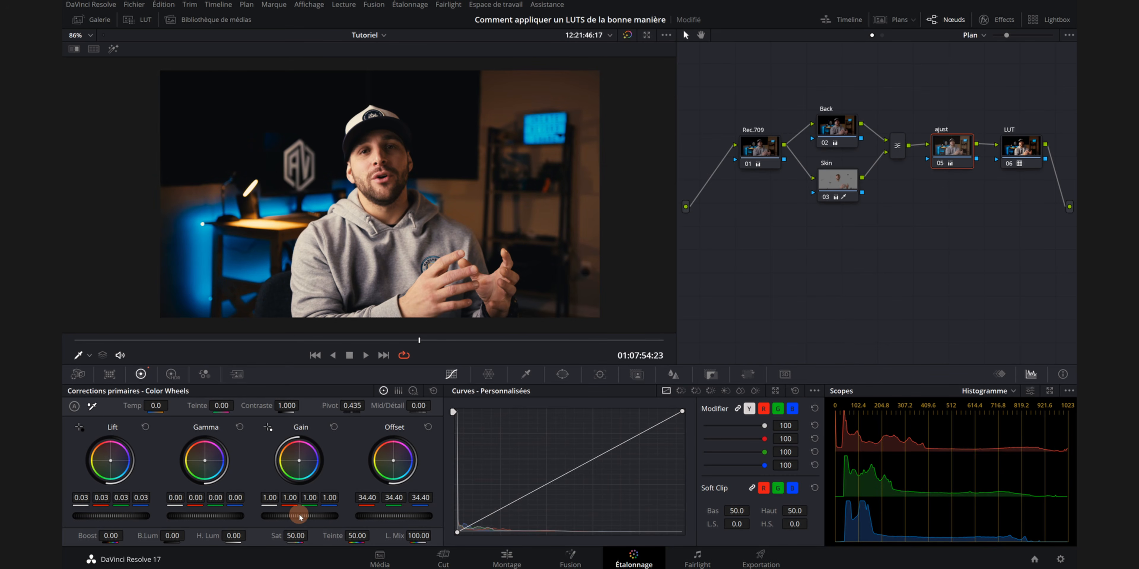
{"action": "left_click_drag", "start_coordinate": [298, 515], "coordinate": [436, 513]}
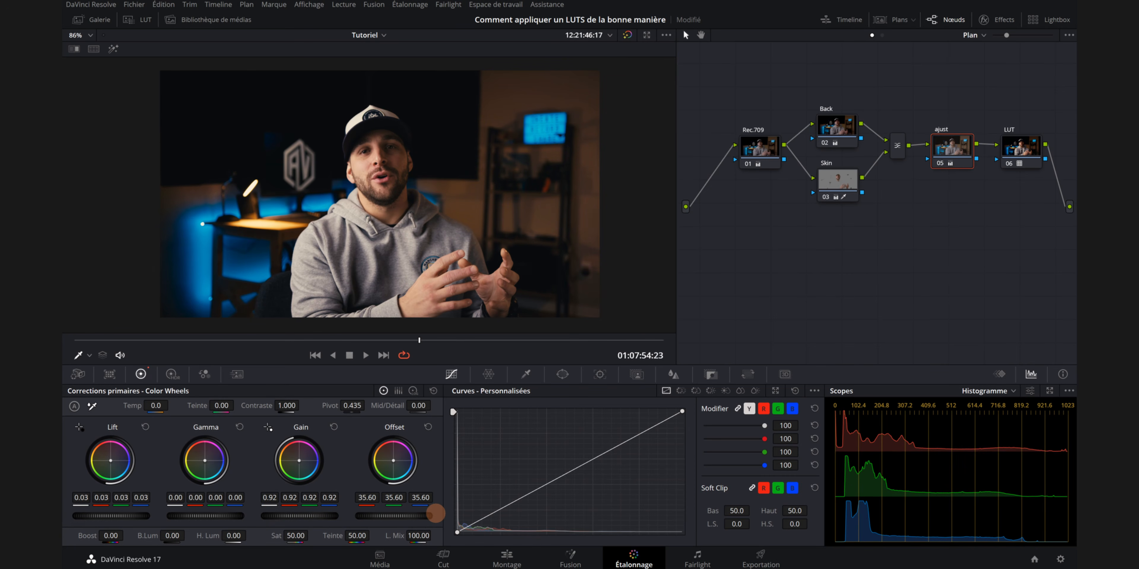
{"action": "mouse_move", "coordinate": [303, 517]}
{"action": "left_mouse_down"}
{"action": "mouse_move", "coordinate": [281, 516]}
{"action": "mouse_move", "coordinate": [316, 519]}
{"action": "left_mouse_up"}
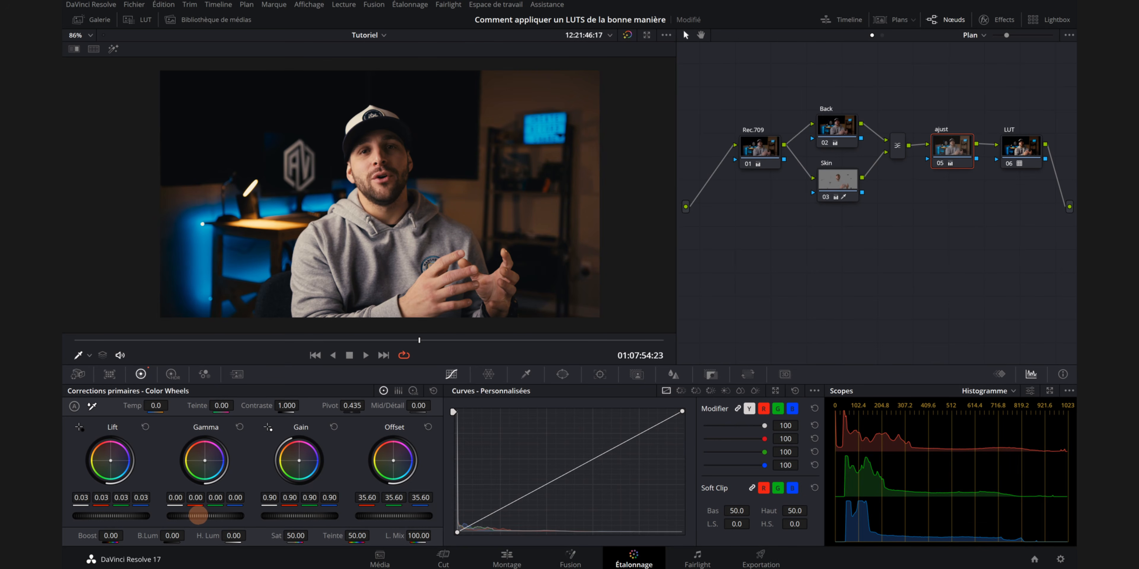
{"action": "left_click_drag", "start_coordinate": [198, 516], "coordinate": [228, 516]}
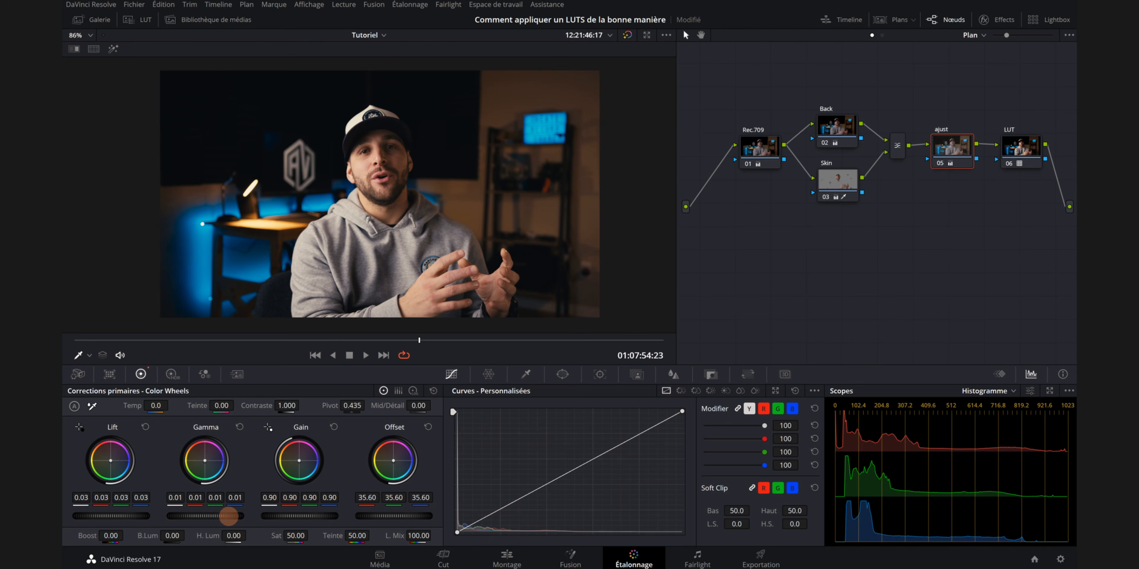
Lower the ajust node's highlights to -0.22 with the log wheels.
{"action": "left_click", "coordinate": [414, 392]}
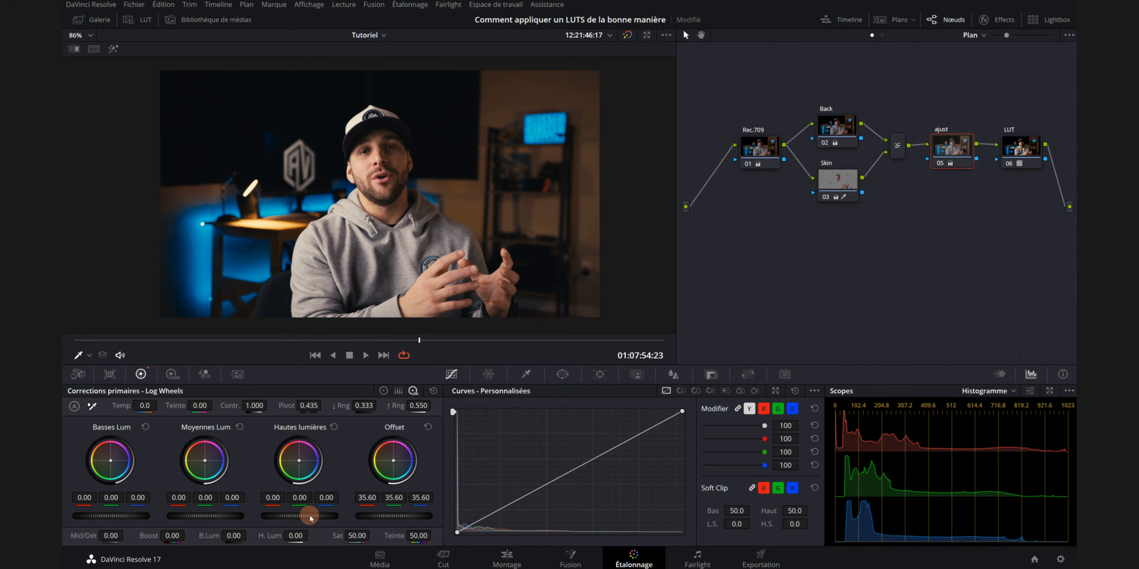
{"action": "left_click_drag", "start_coordinate": [311, 518], "coordinate": [261, 518]}
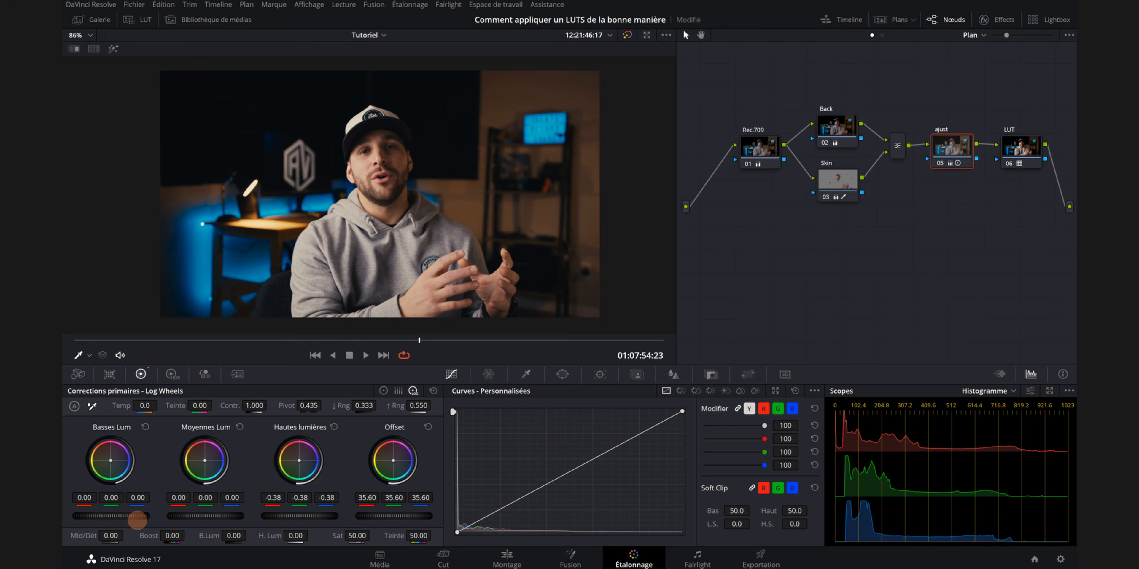
{"action": "left_click_drag", "start_coordinate": [137, 521], "coordinate": [199, 527]}
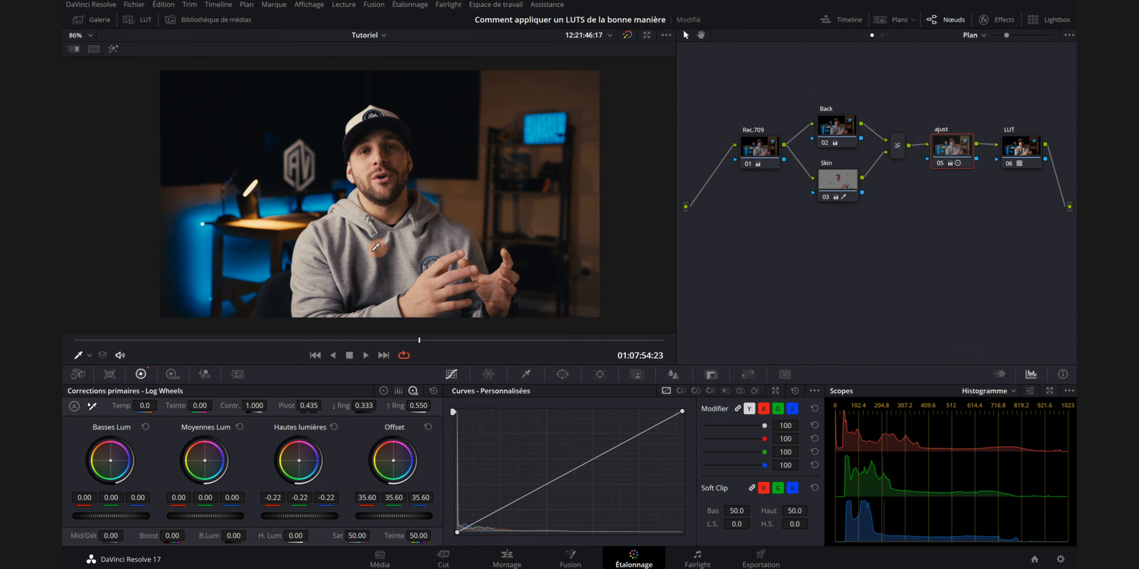
Disable and re-enable the ajust node several times to compare the image with and without its corrections.
{"action": "left_click", "coordinate": [940, 164]}
{"action": "left_click", "coordinate": [940, 164]}
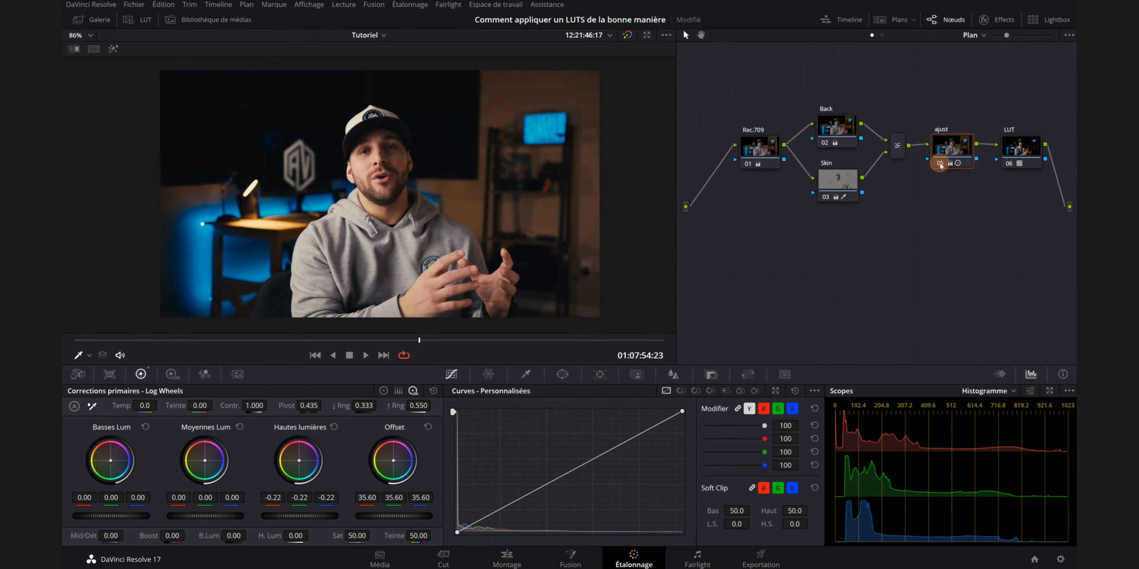
{"action": "left_click", "coordinate": [941, 164]}
{"action": "left_click", "coordinate": [941, 163]}
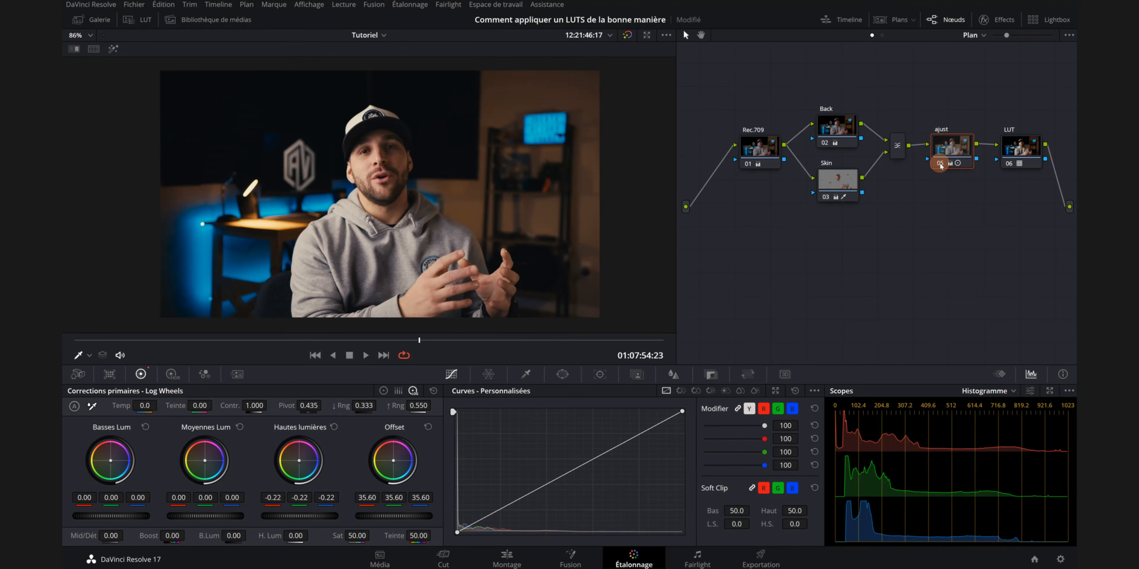
{"action": "left_click", "coordinate": [940, 163]}
{"action": "left_click", "coordinate": [941, 164]}
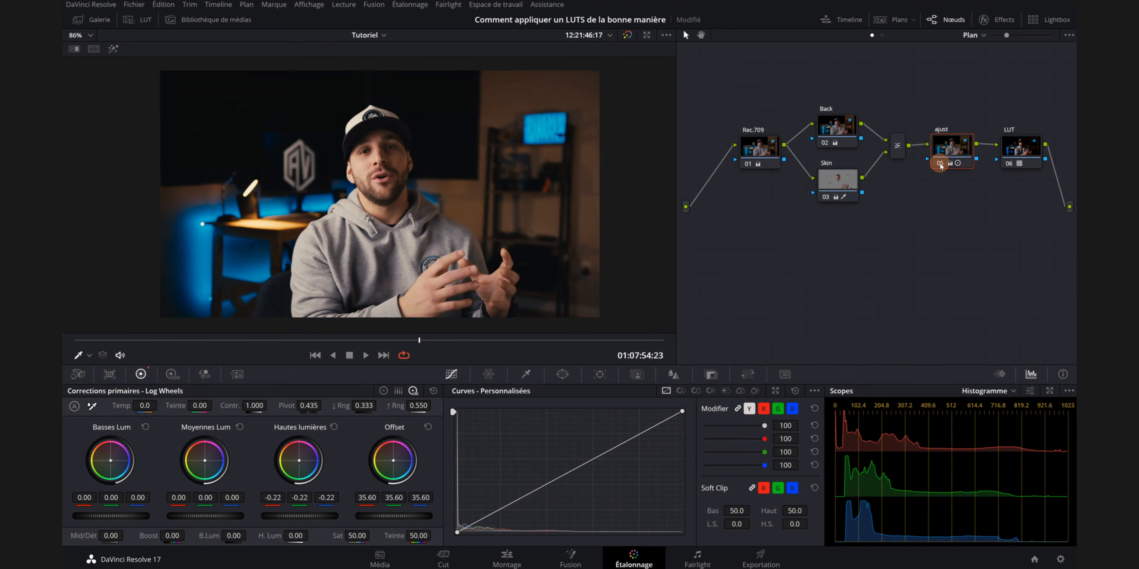
Select the LUT node at the end of the node tree.
{"action": "left_click", "coordinate": [1028, 147]}
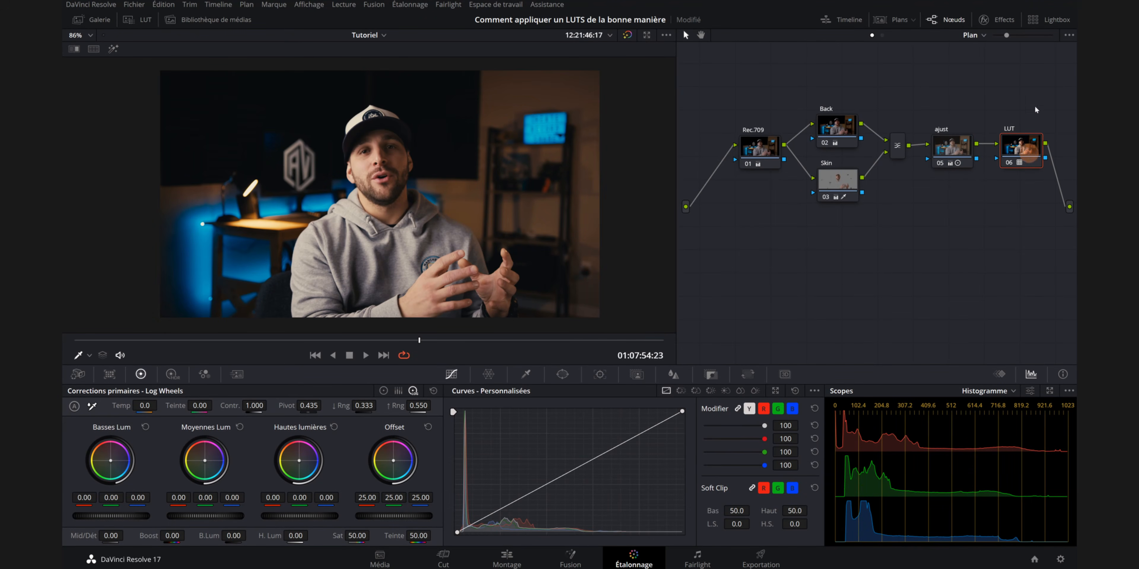